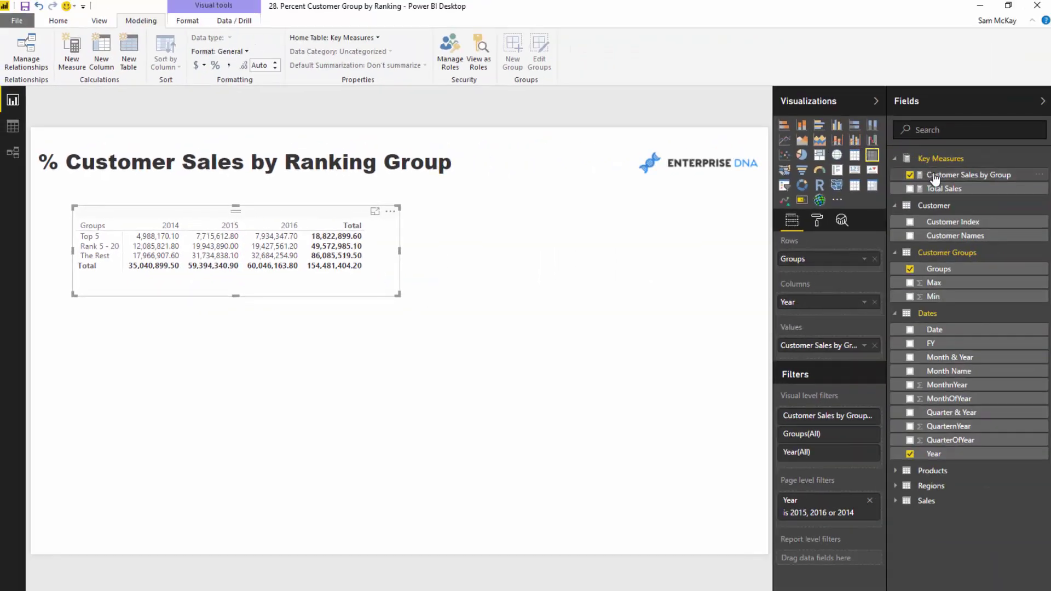
Step: Show the DAX formula of the Customer Sales by Group measure in the formula bar
left_click(935, 175)
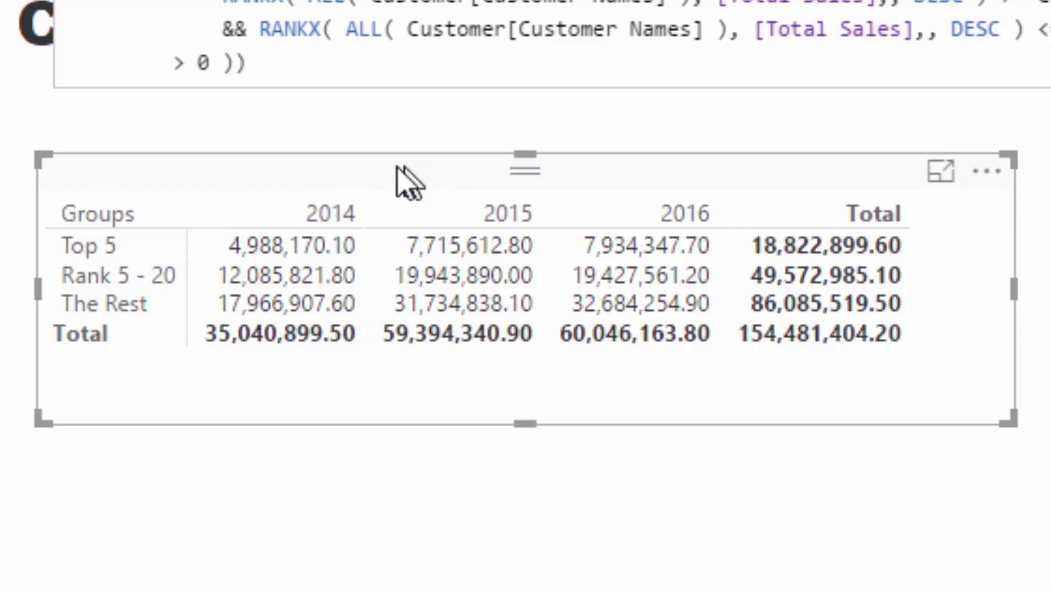
Step: Shift the Customer Sales by Group matrix left, shrink it, then nudge it left and down
mouse_move(399, 182)
left_mouse_down()
mouse_move(386, 181)
mouse_move(391, 164)
left_mouse_up()
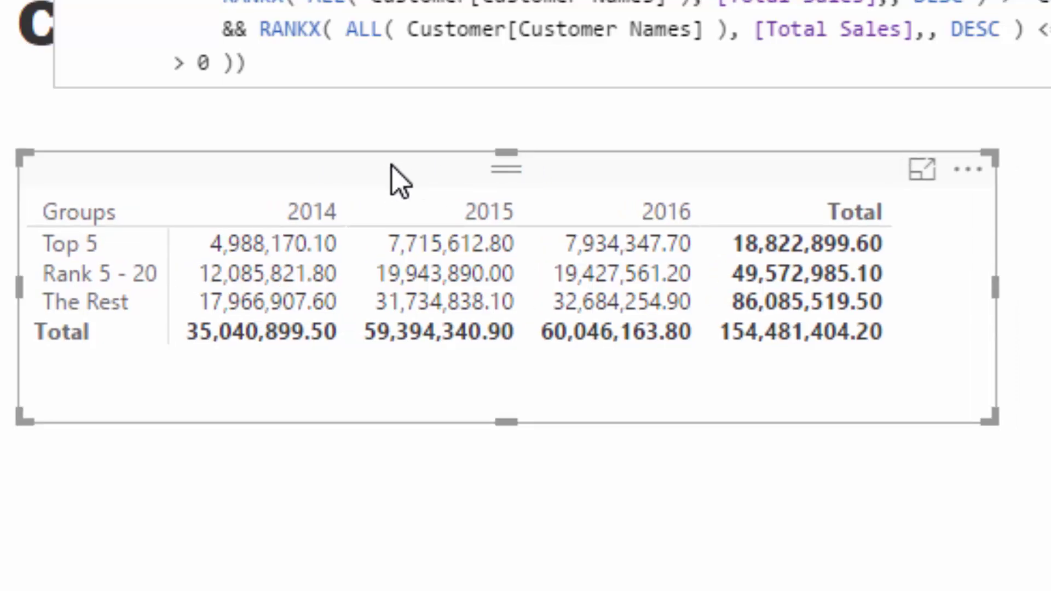
left_click_drag(285, 97, 63, 0)
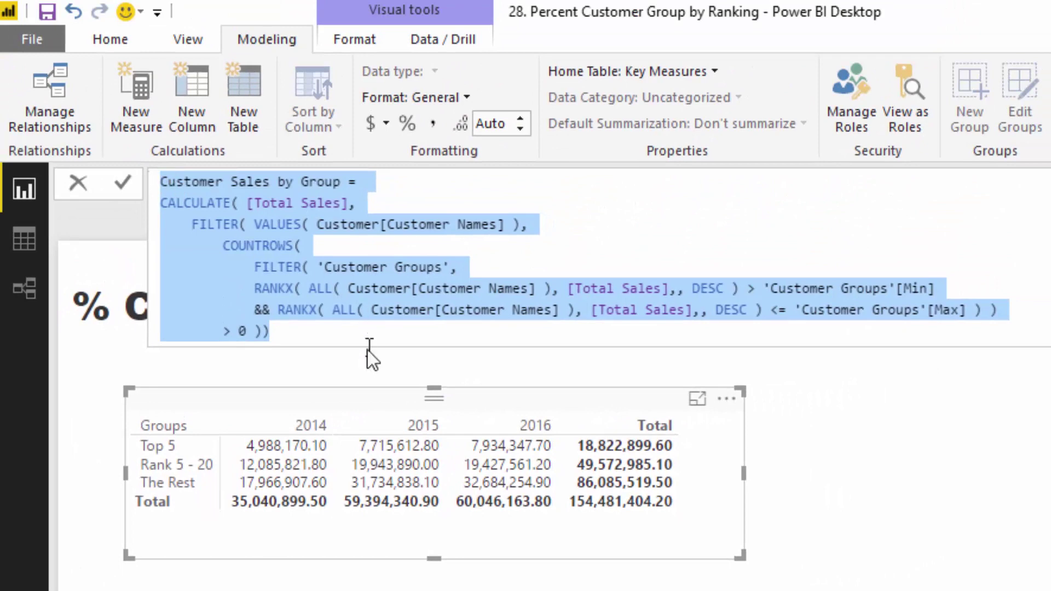
left_click(368, 344)
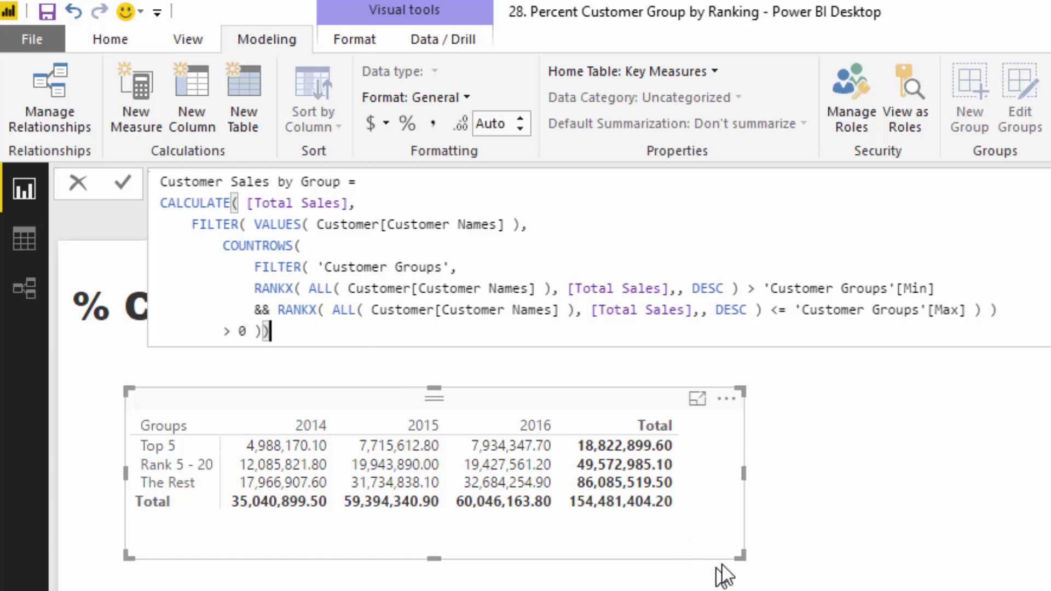
left_click_drag(740, 559, 721, 543)
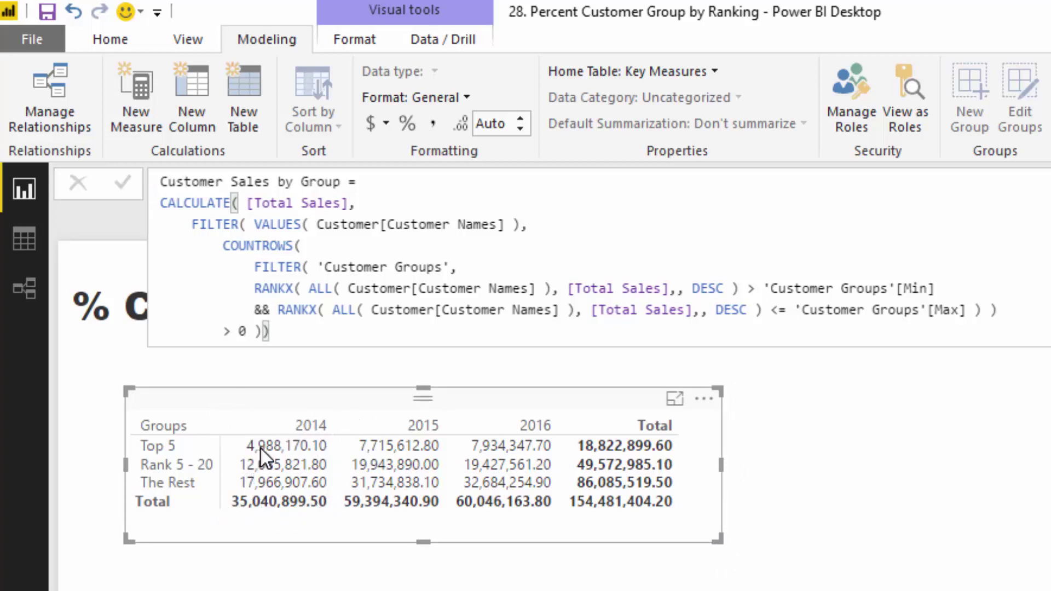
mouse_move(273, 448)
mouse_move(247, 503)
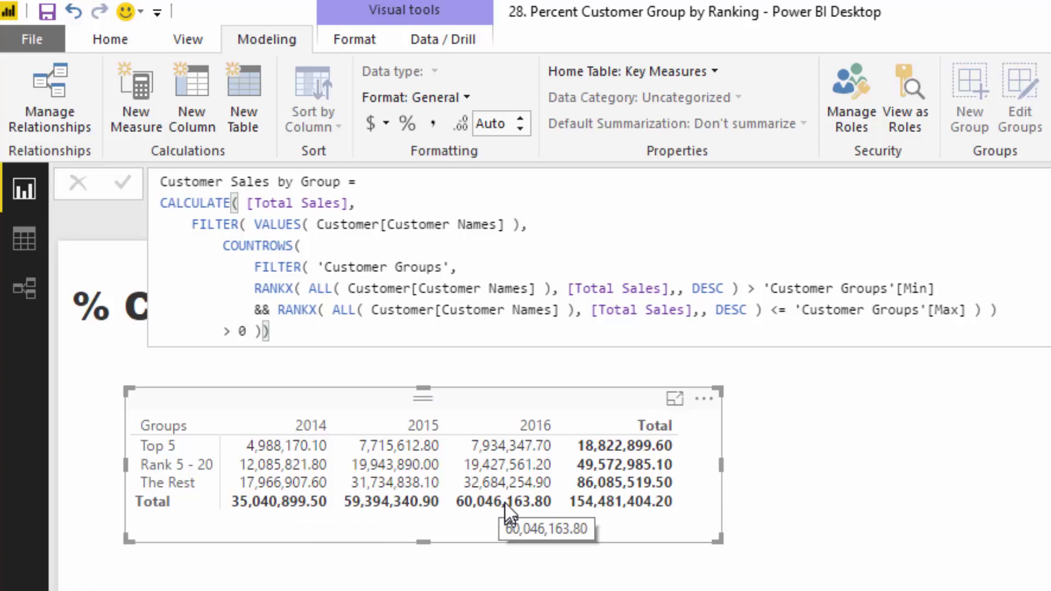
left_click_drag(511, 395, 494, 401)
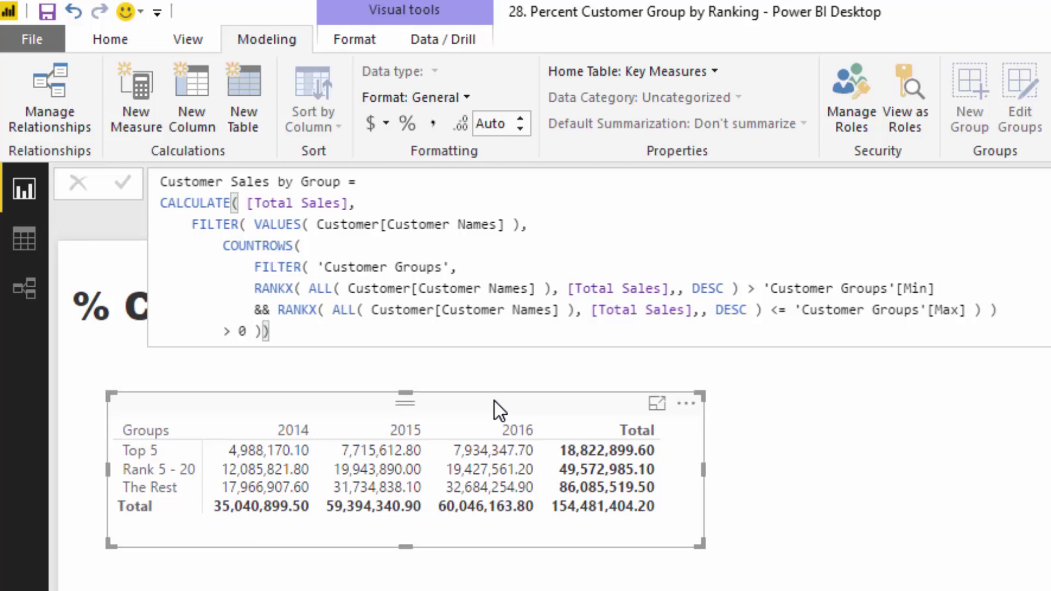
Step: Copy the matrix and place the pasted duplicate to the right of the original
left_click(495, 402)
key("ctrl+c")
key("ctrl+v")
left_click_drag(469, 425, 1050, 403)
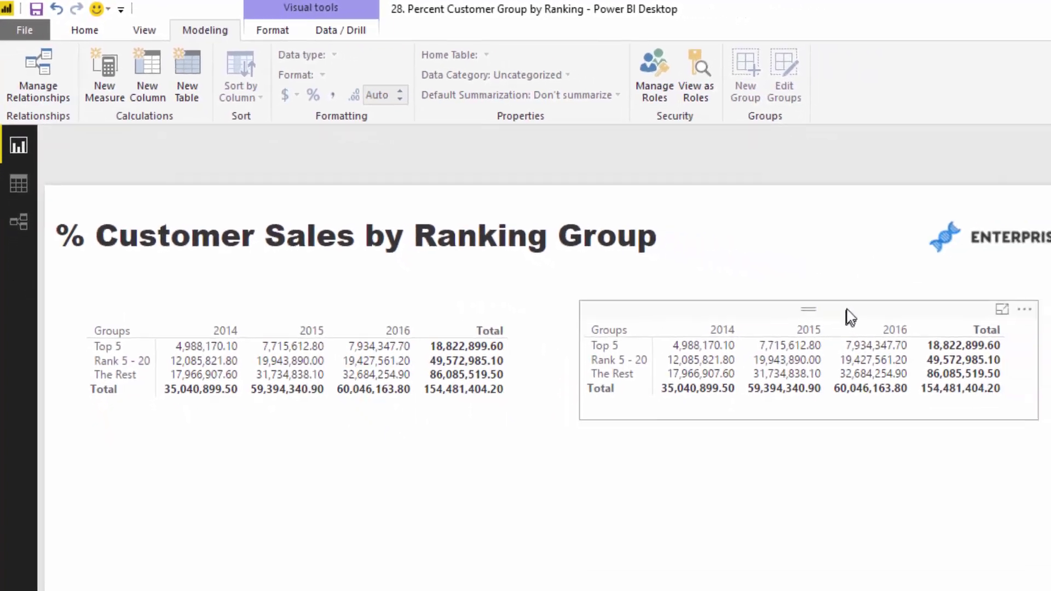
left_click_drag(793, 292, 788, 294)
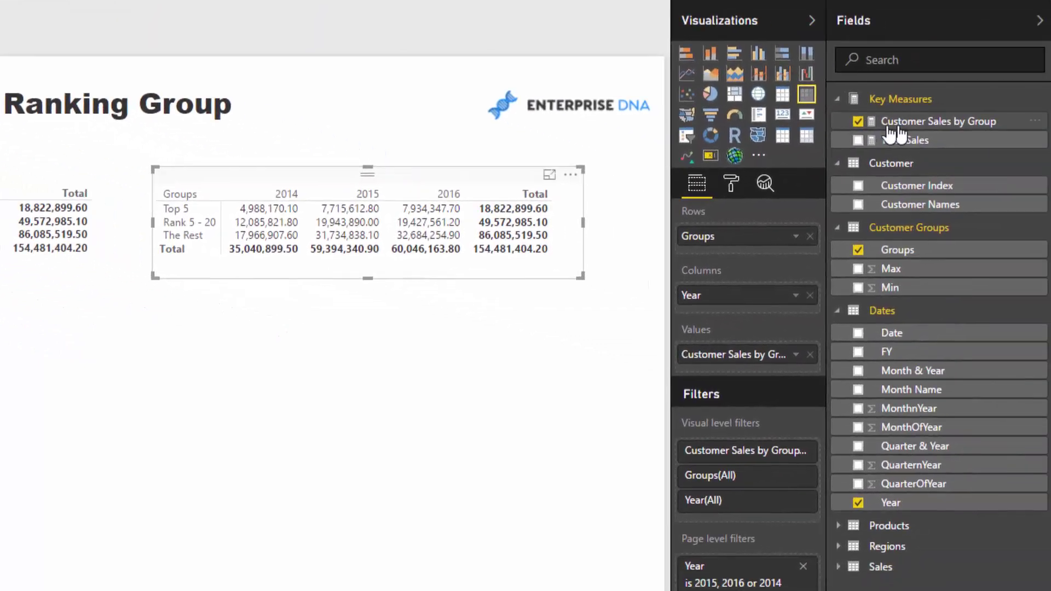
Step: Review the Customer Sales by Group formula's [Total Sales] argument and FILTER condition
left_click(1046, 235)
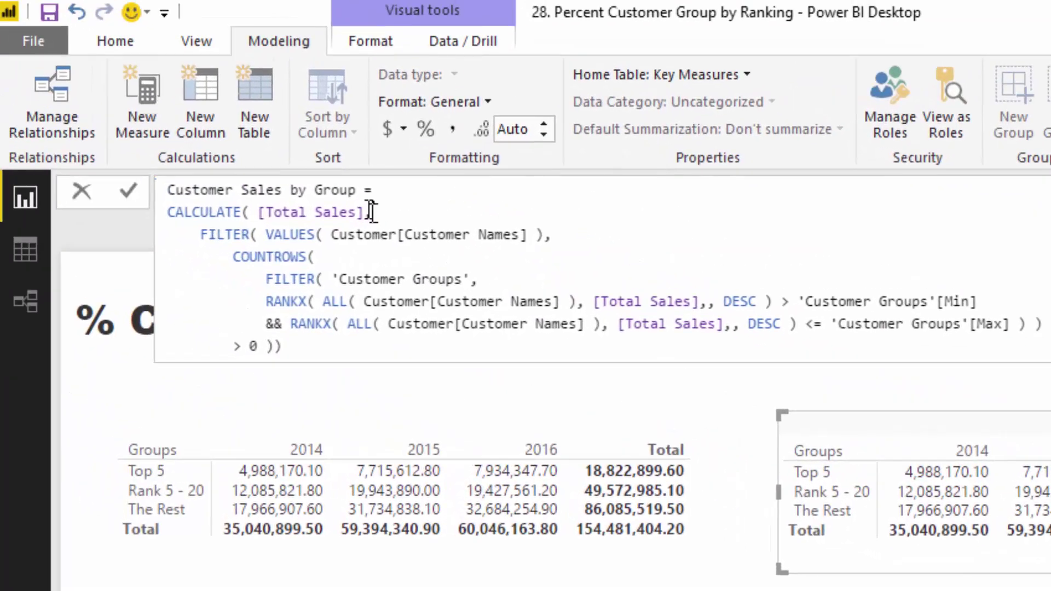
left_click_drag(368, 211, 256, 211)
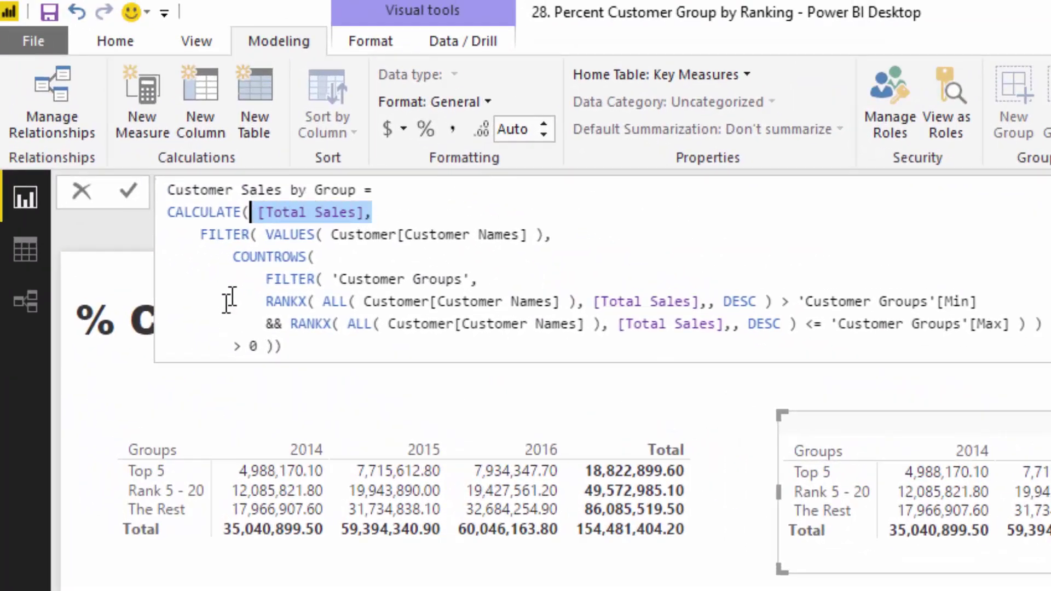
left_click_drag(202, 235, 282, 346)
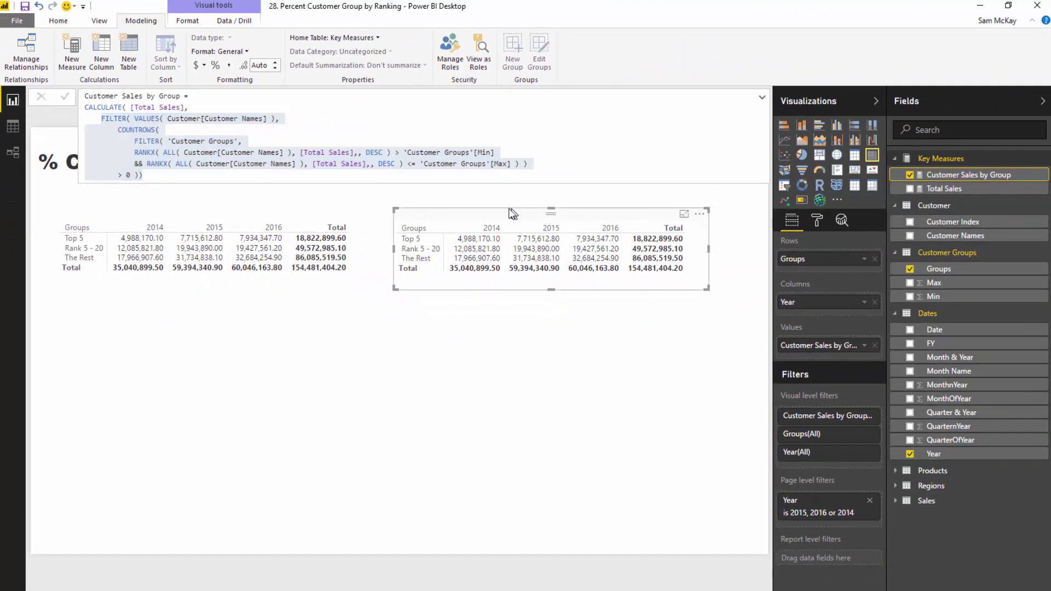
Step: Check the Total Sales formula and add Total Sales to the copied matrix's values
left_click(956, 191)
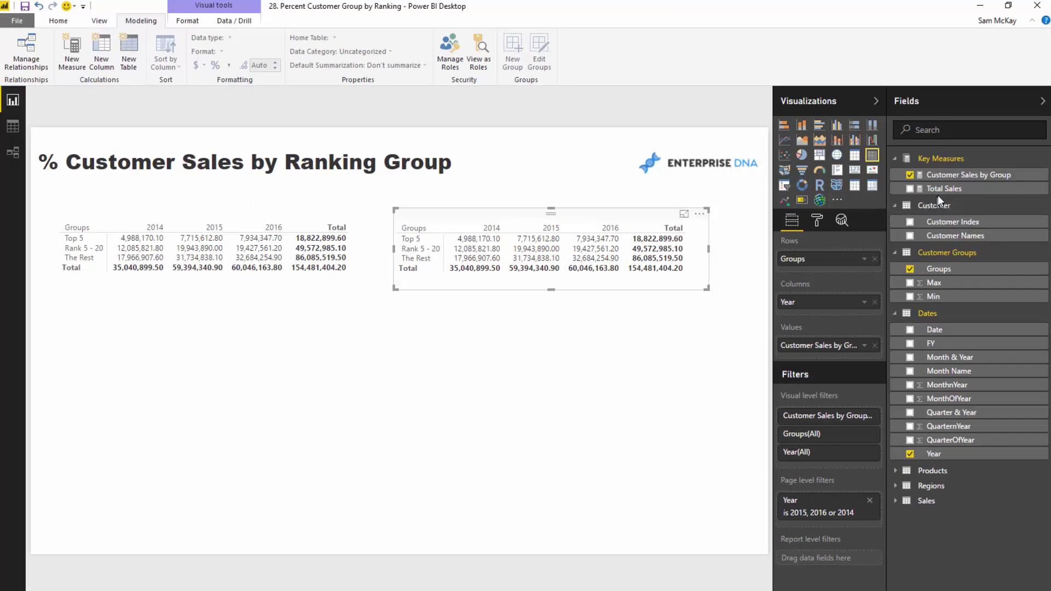
left_click(939, 189)
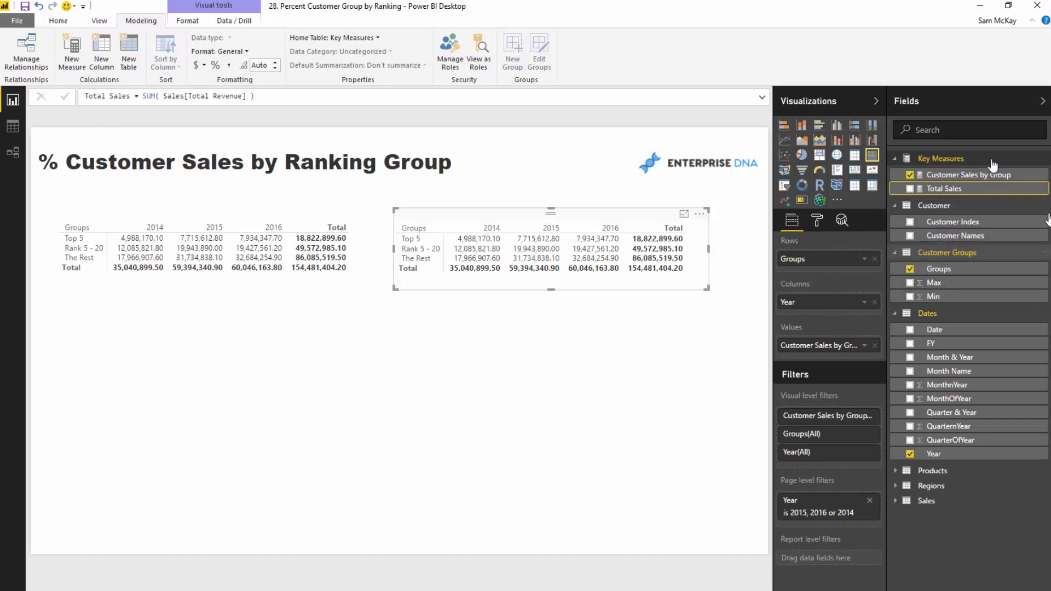
left_click_drag(941, 193, 870, 350)
Step: Remove Customer Sales by Group from the copy and select the full Customer Sales by Group formula
left_click(875, 345)
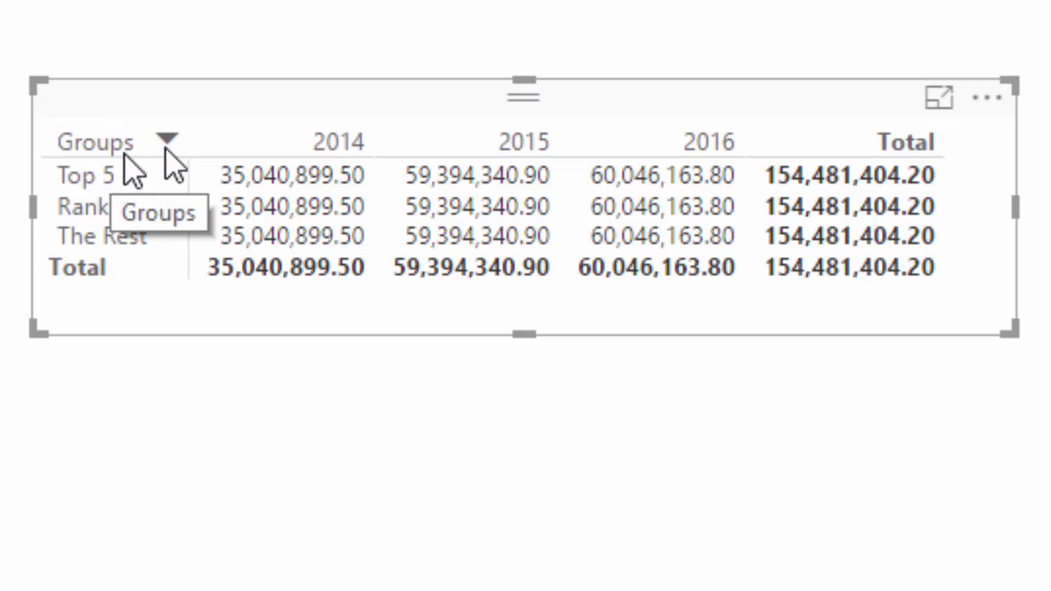
left_click(215, 109)
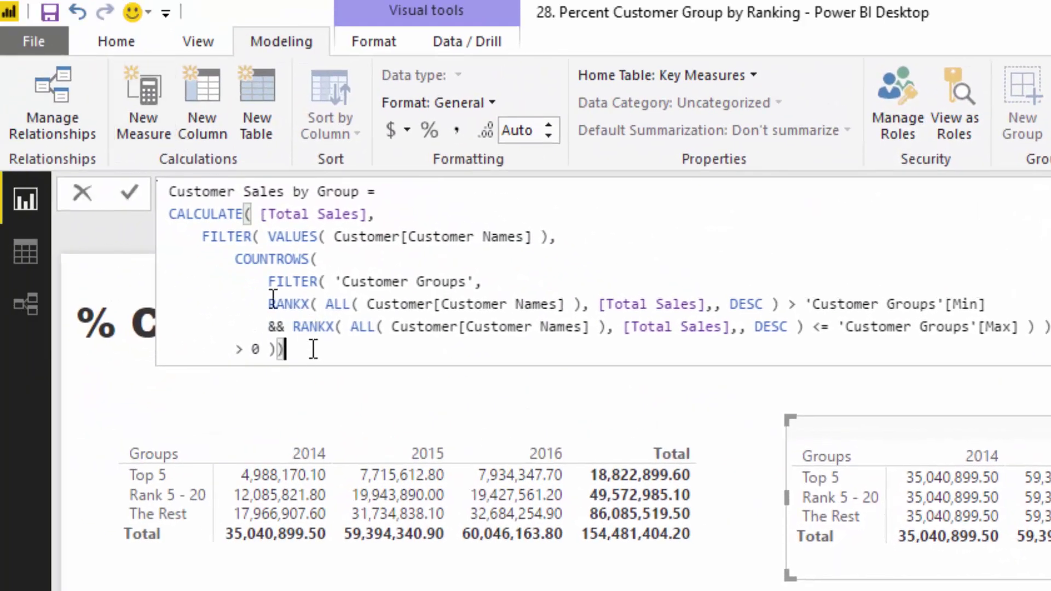
left_click_drag(164, 306, 34, 152)
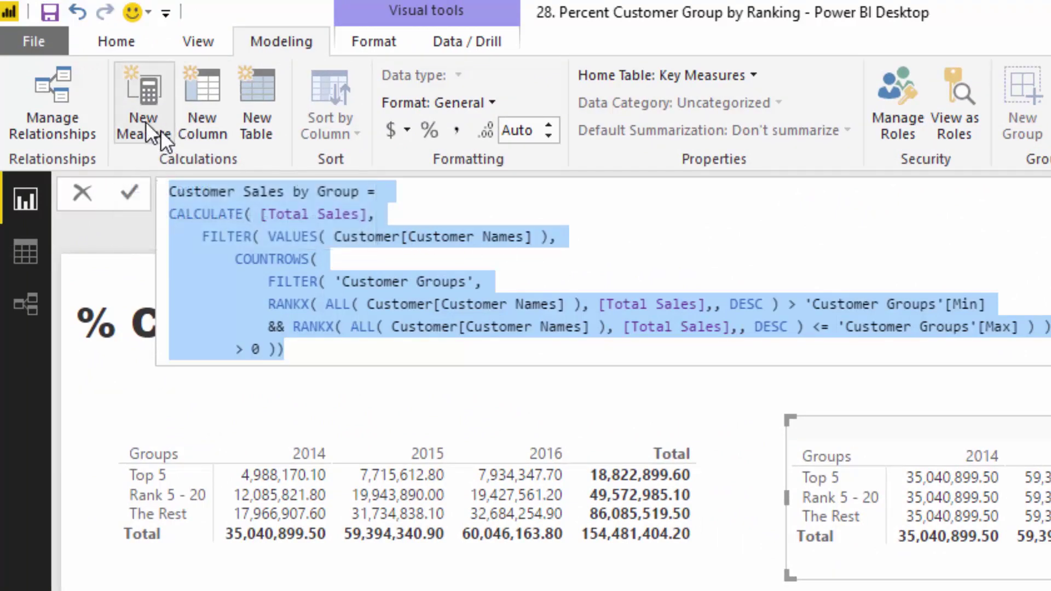
Step: Create the measure % Customers Sales per Group = DIVIDE([Customer Sales by Group], [Total Sales], 0)
key("Right")
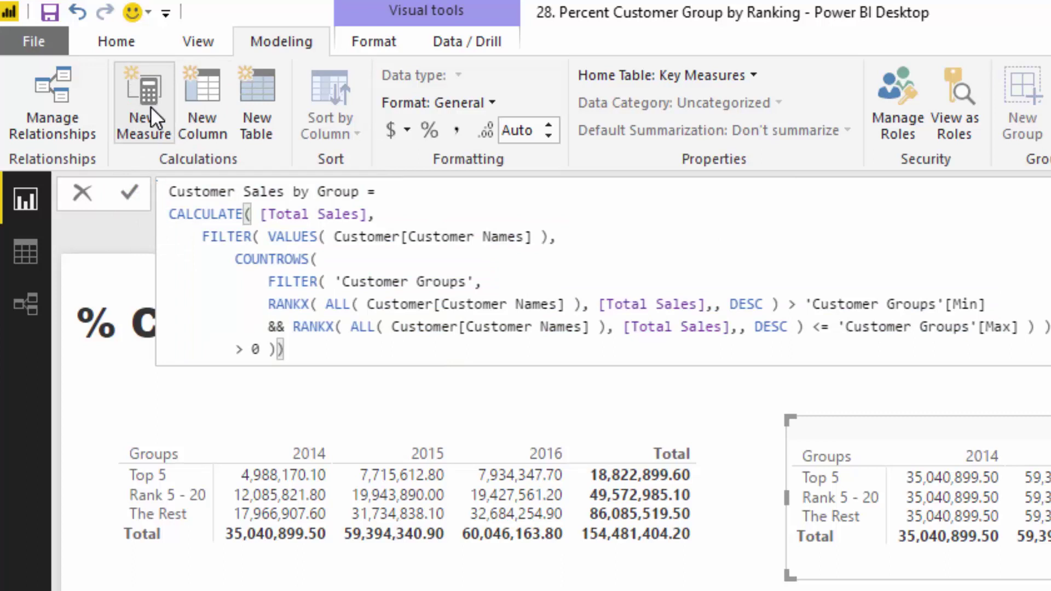
left_click(150, 106)
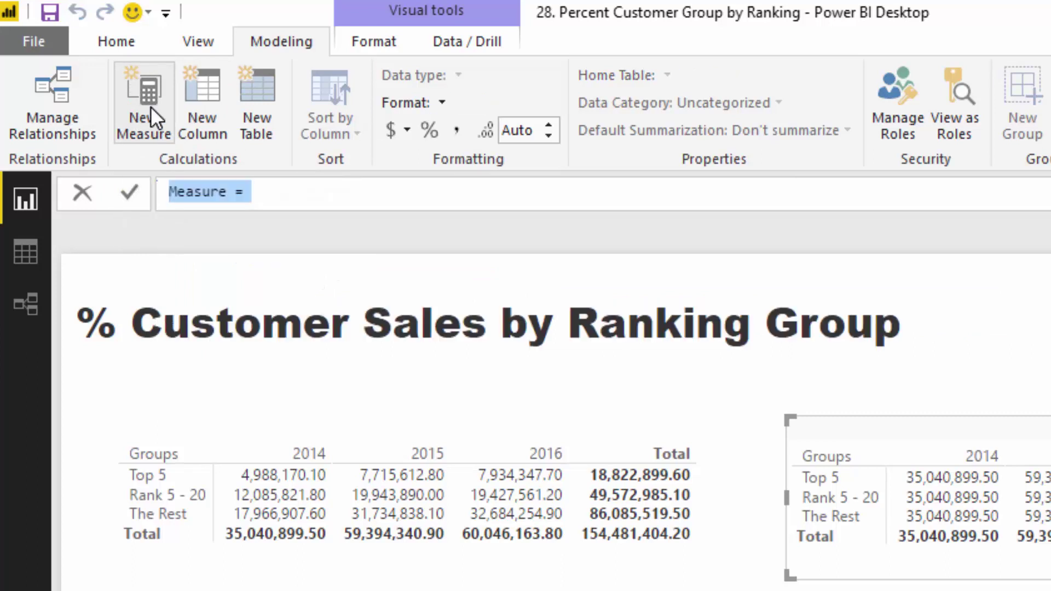
type("&")
key("BackSpace")
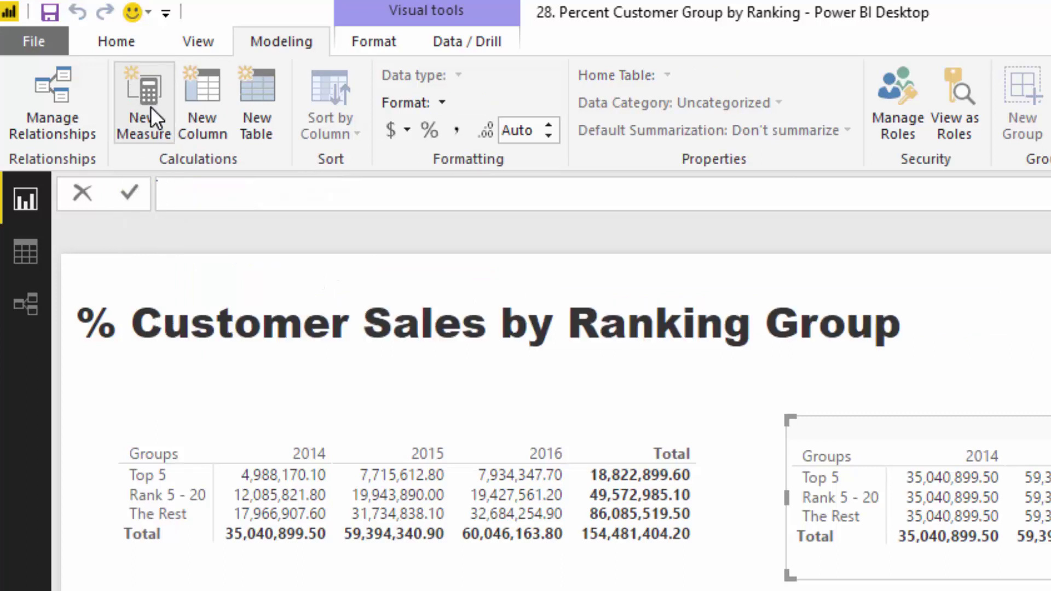
type("$")
key("BackSpace")
type("%")
type(" Sales")
key("BackSpace")
key("BackSpace")
key("BackSpace")
key("BackSpace")
key("BackSpace")
type("Customers ")
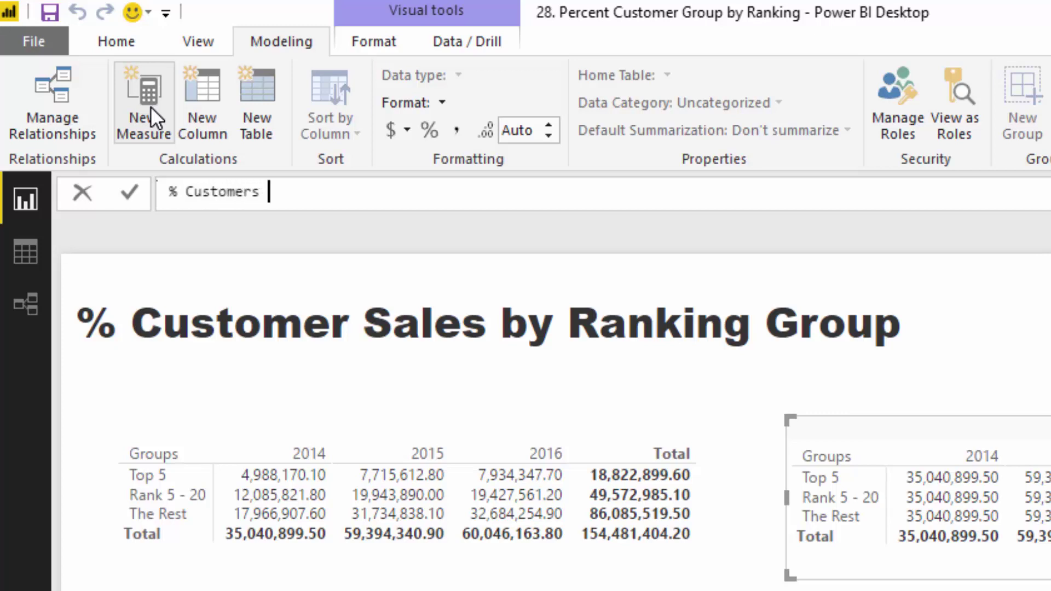
type("Sales per G")
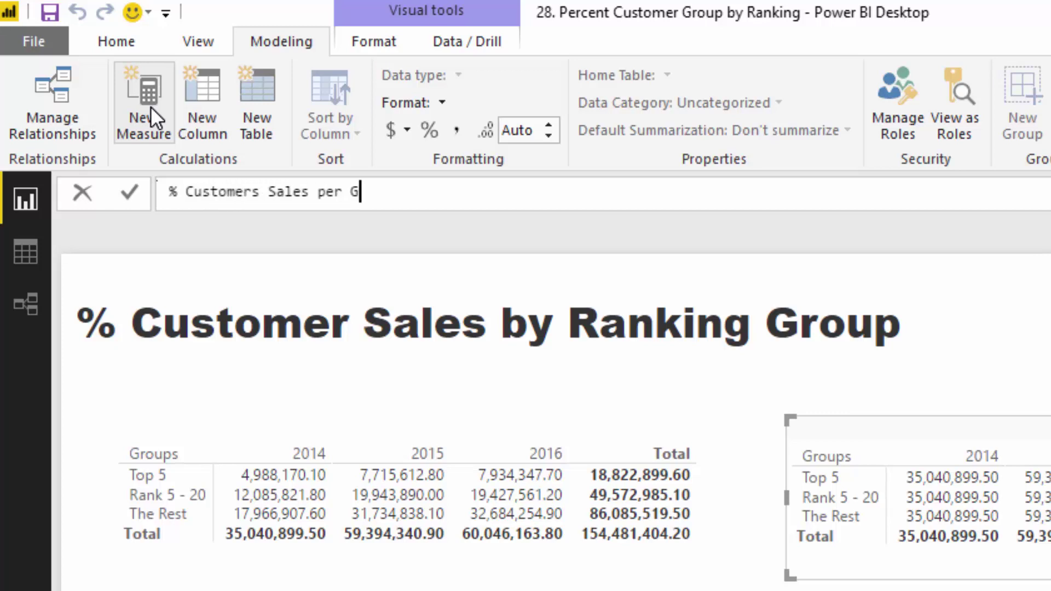
type("roup = DIVIDE(")
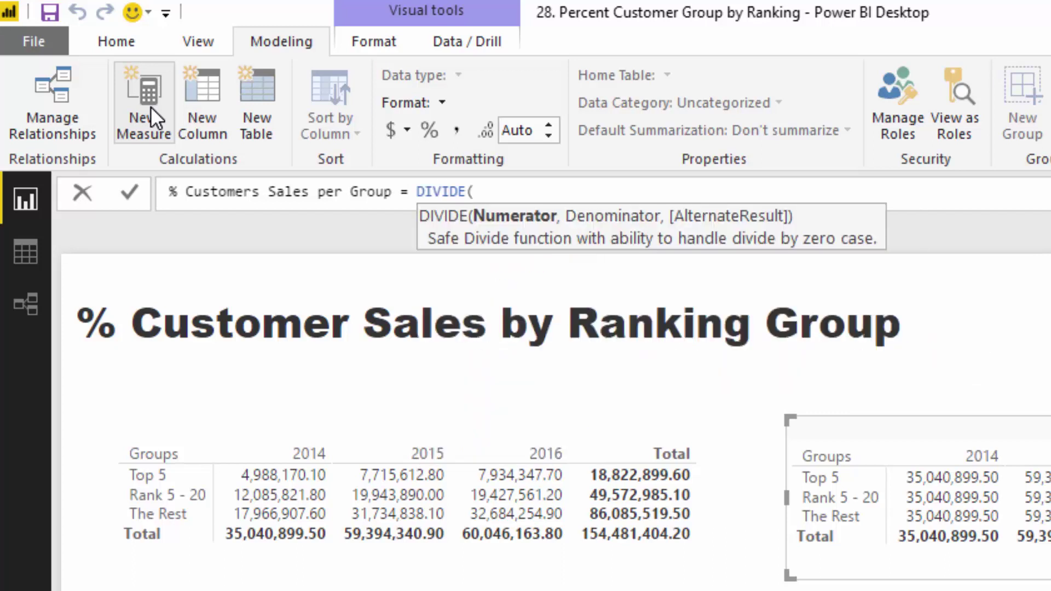
type(" [Cus")
key("Down")
key("Tab")
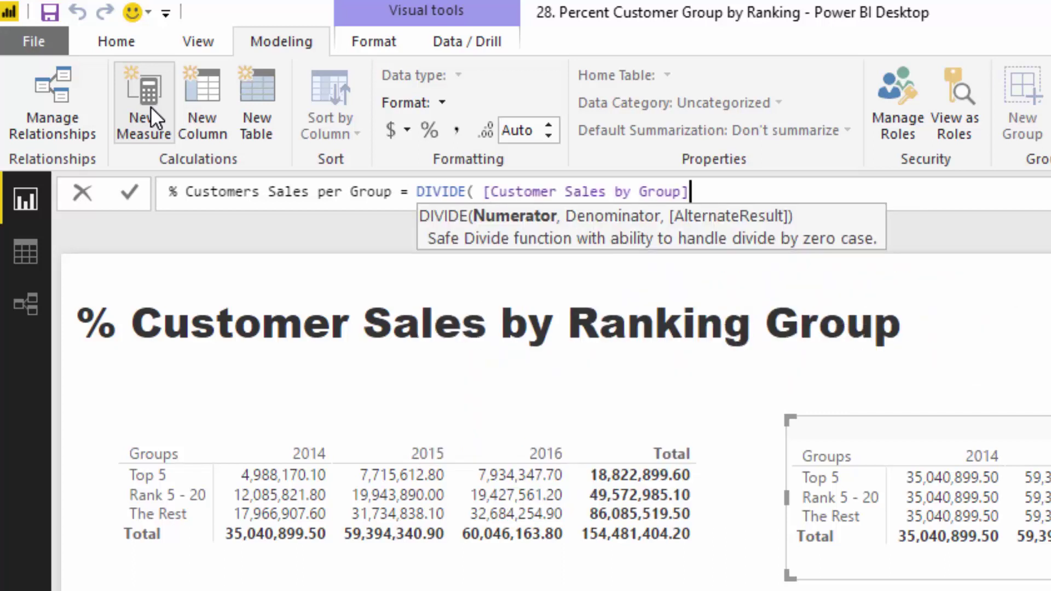
type(", Tot")
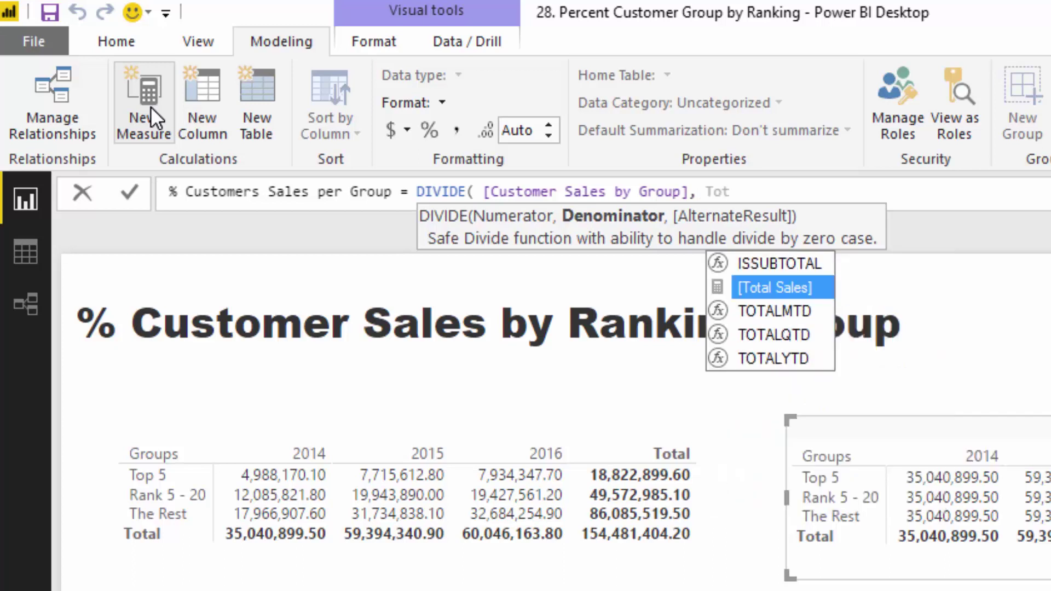
key("Tab")
type(", 0 )")
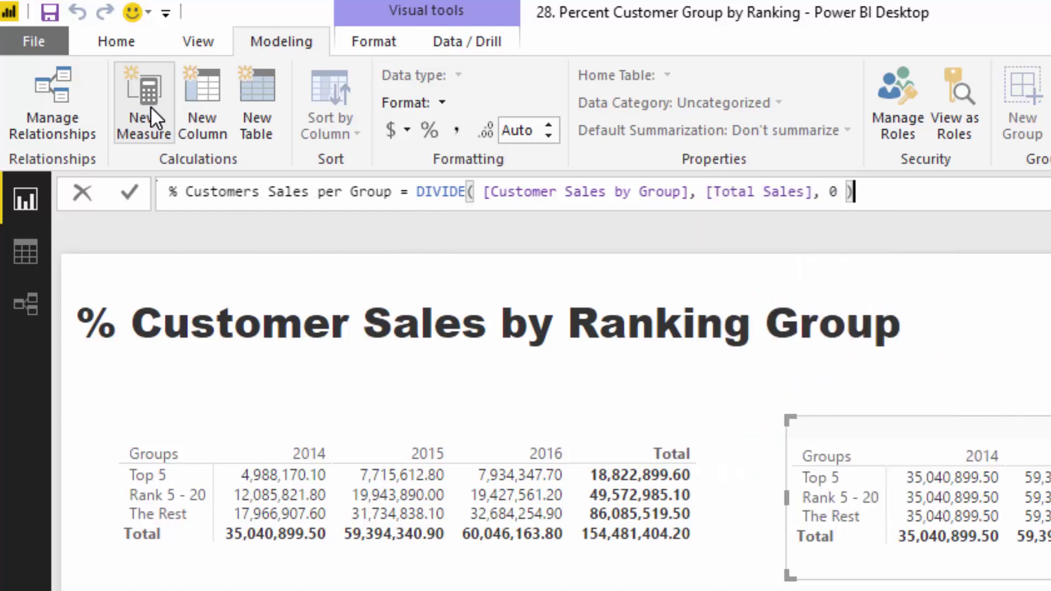
key("Return")
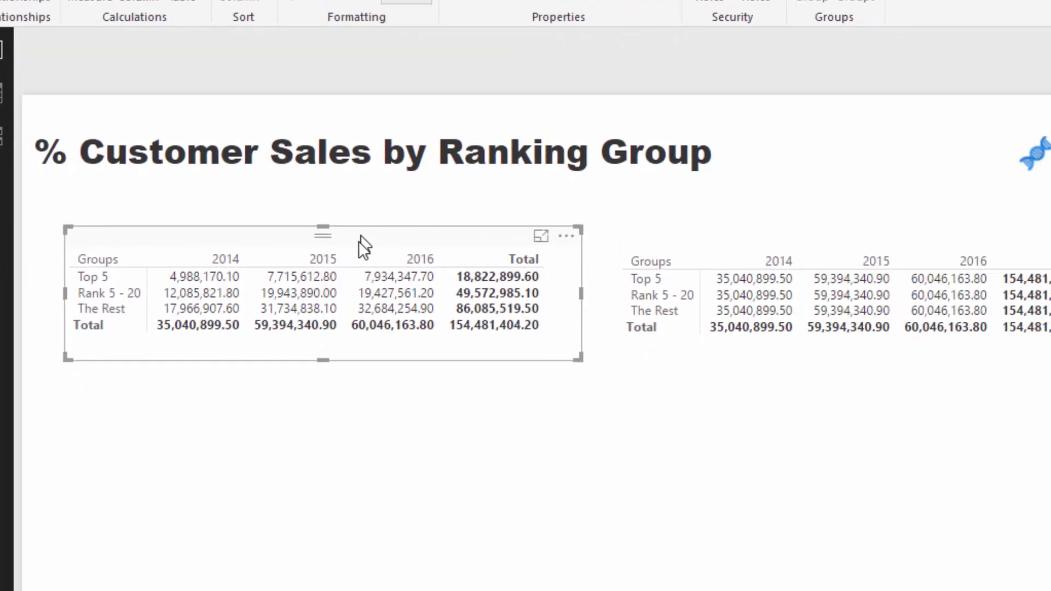
Step: Duplicate the left sales table and place the copy below the original
key("ctrl+c")
key("ctrl+v")
left_click_drag(359, 241, 287, 258)
left_click(278, 251)
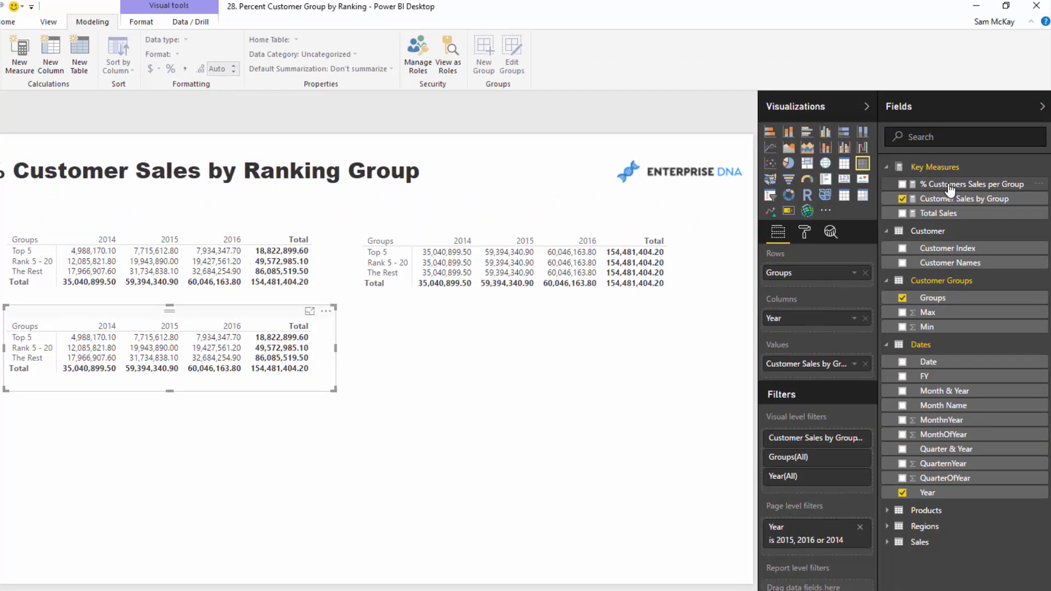
Step: Format % Customers Sales per Group as a one-decimal percentage and make it the copy's only value
left_click(947, 198)
left_click(969, 184)
left_click(171, 69)
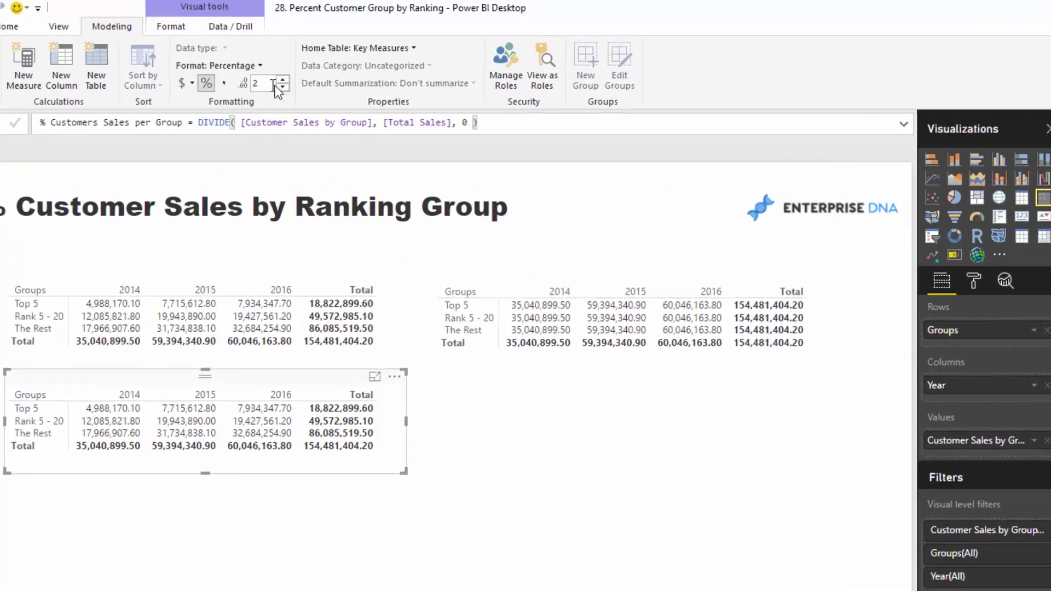
left_click(211, 69)
left_click(388, 119)
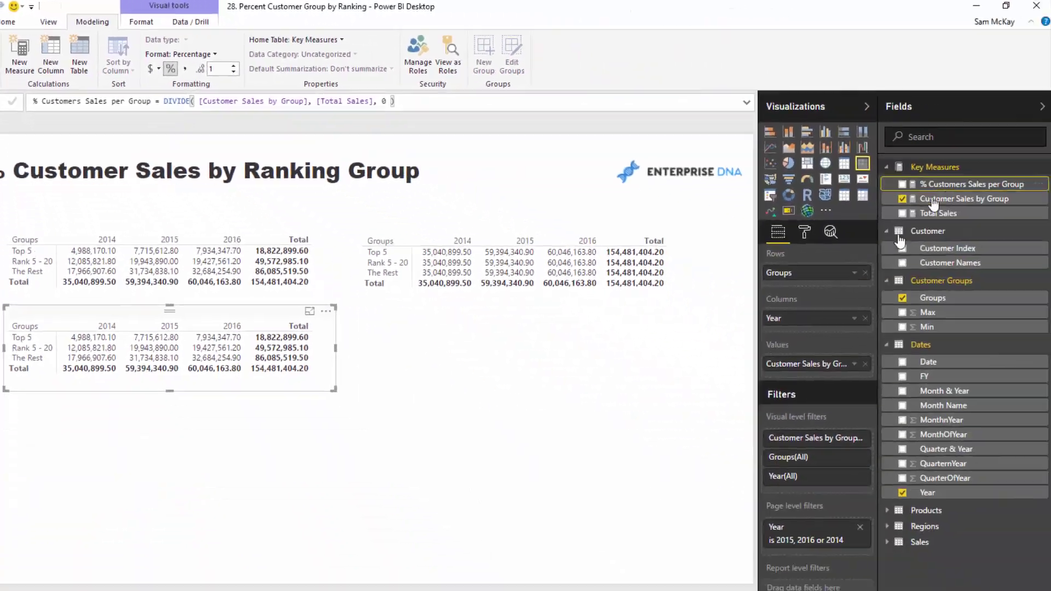
left_click_drag(942, 184, 874, 362)
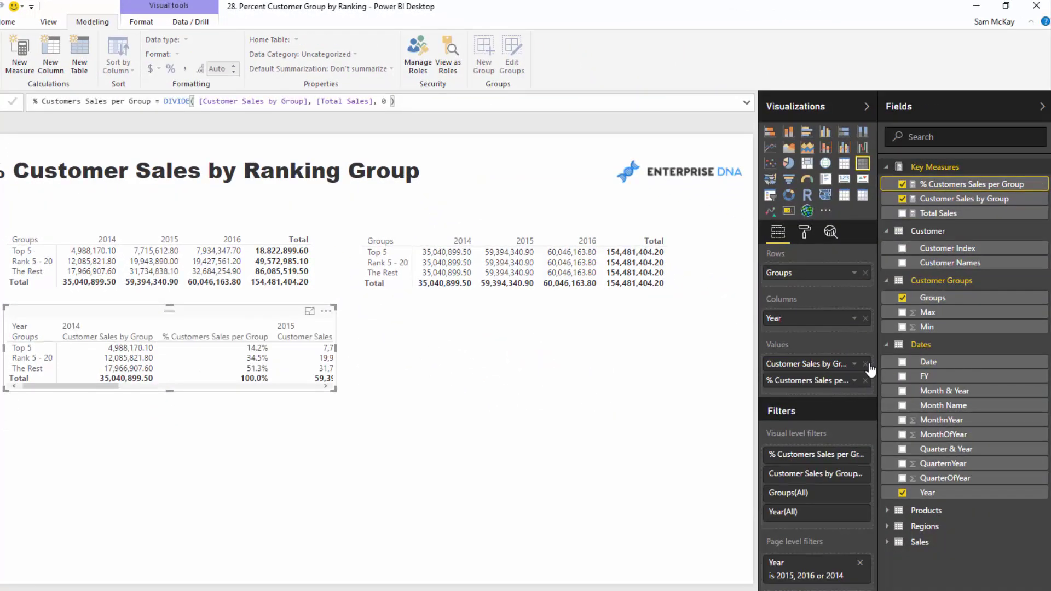
left_click(865, 364)
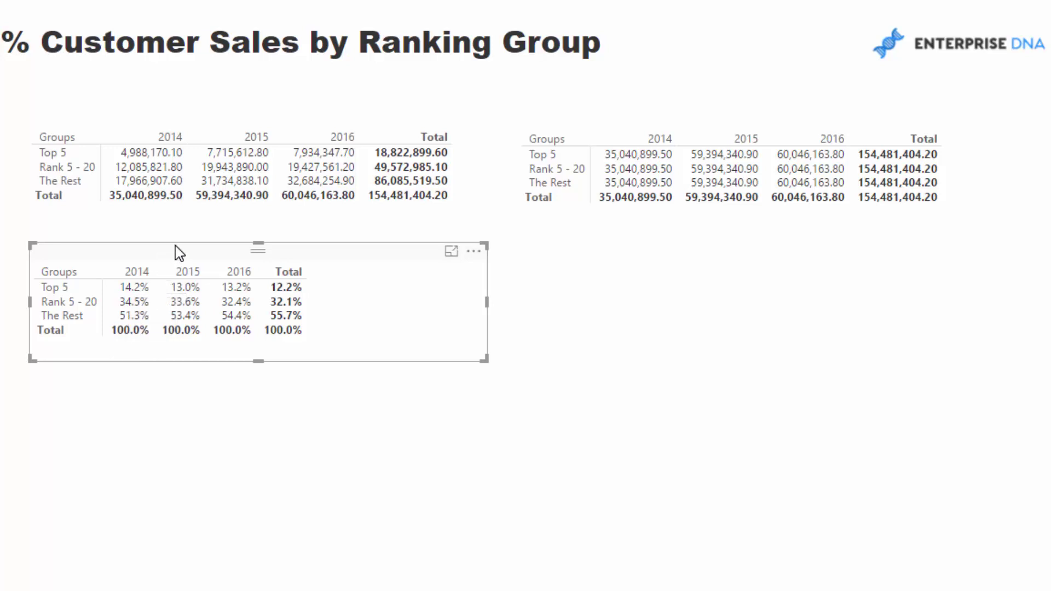
mouse_move(175, 251)
left_mouse_down()
mouse_move(173, 243)
mouse_move(175, 252)
left_mouse_up()
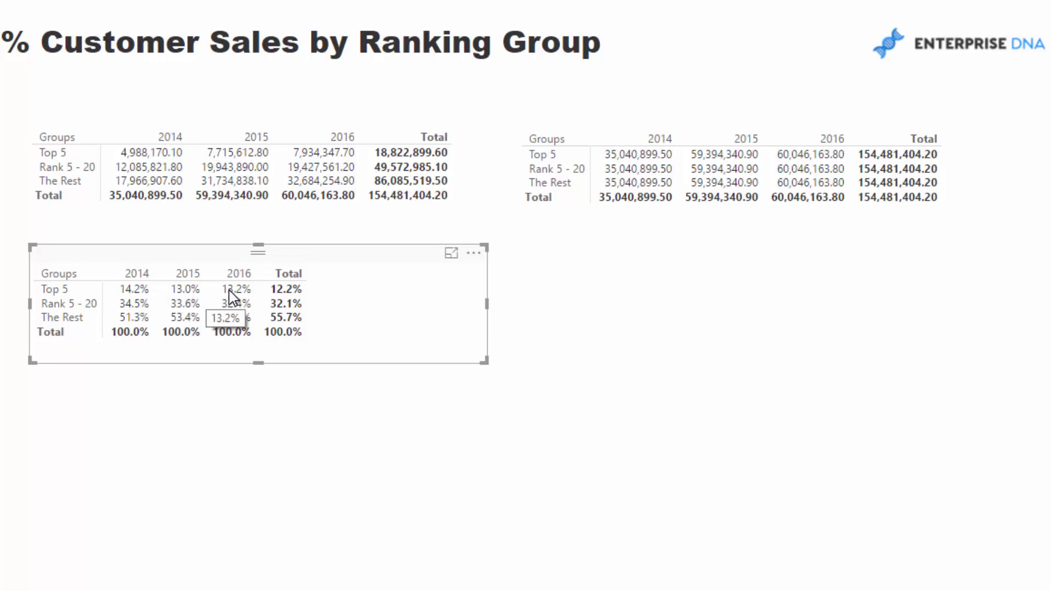
left_click_drag(237, 251, 230, 251)
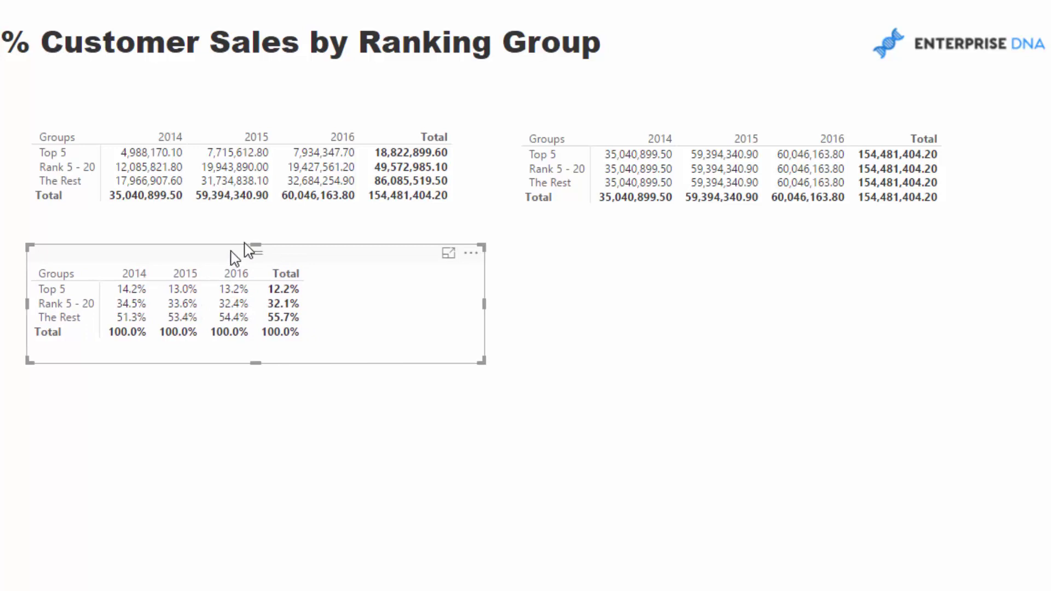
left_click(300, 114)
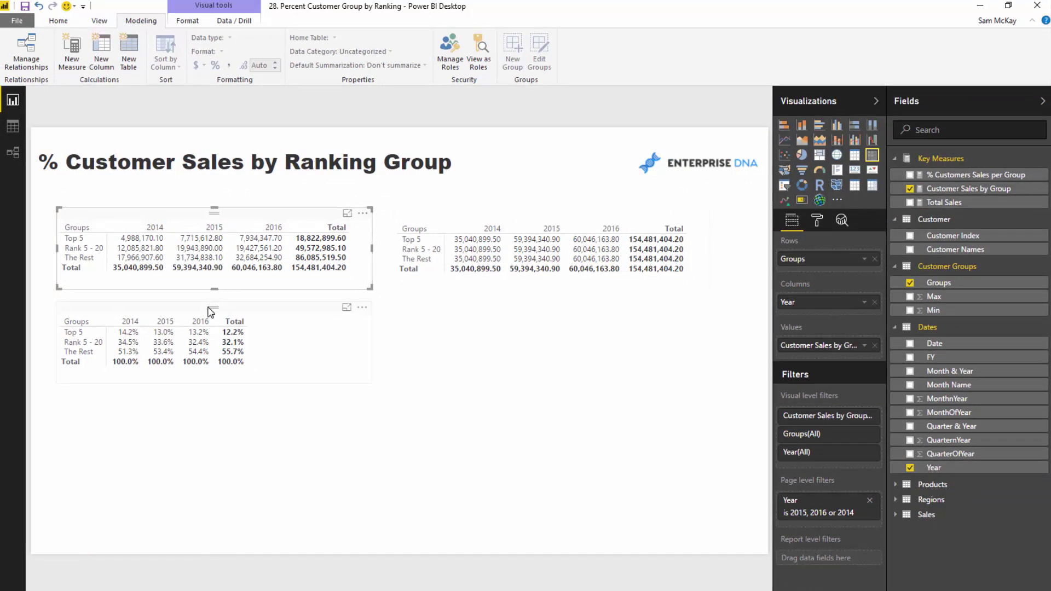
Step: Move the percentage table under the right-hand table and convert it to a line chart
left_click(211, 314)
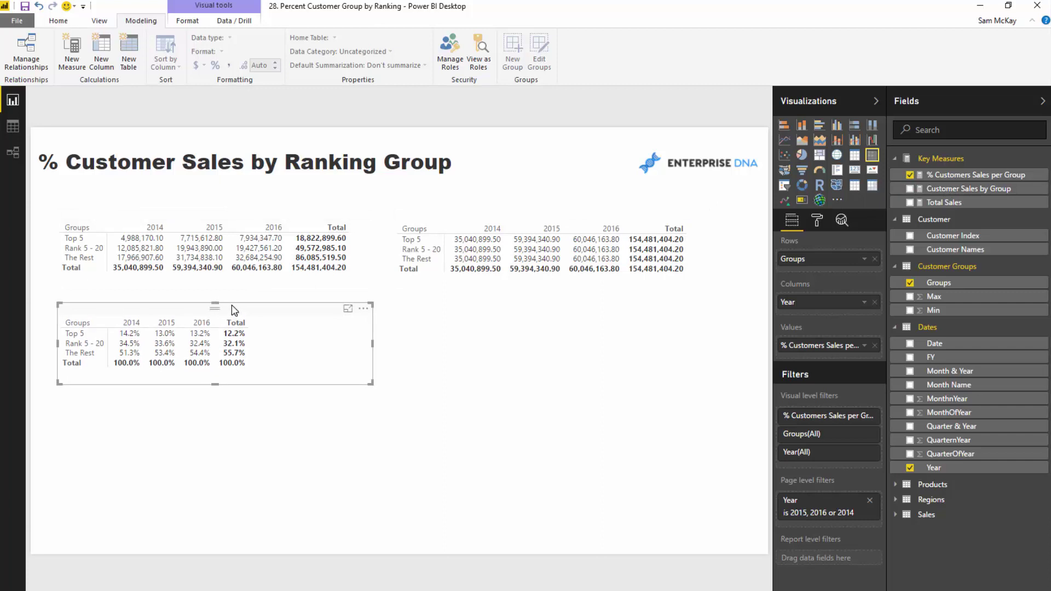
left_click_drag(231, 313, 589, 347)
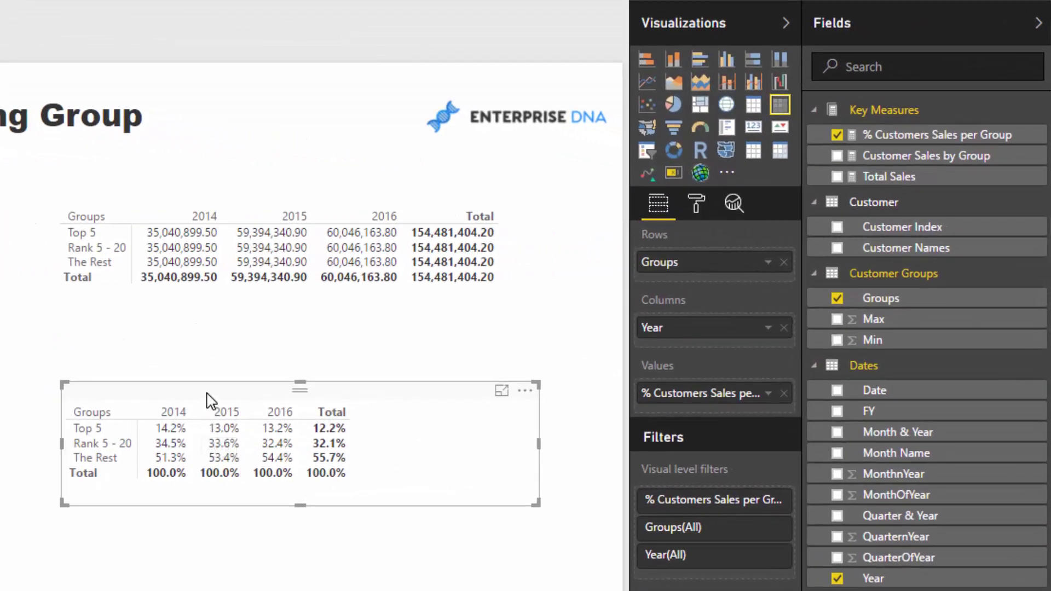
left_click_drag(209, 399, 217, 394)
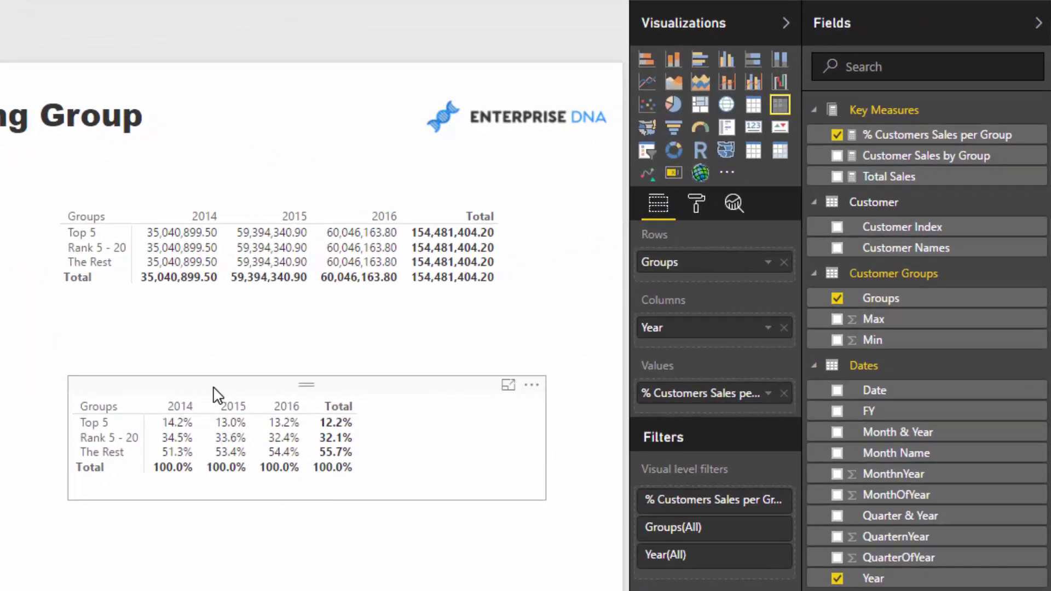
left_click(648, 83)
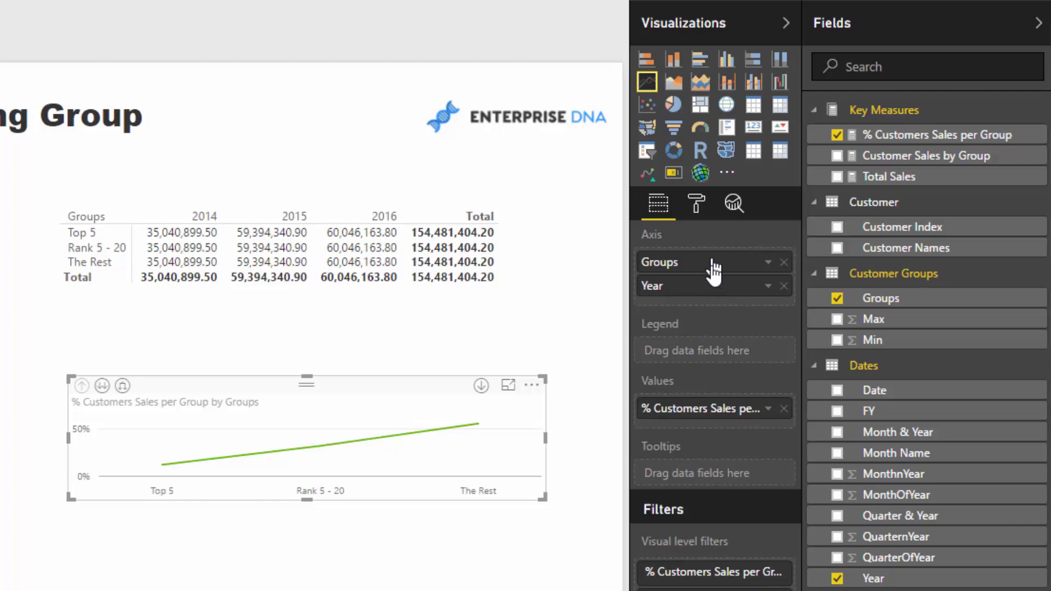
Step: Show one line per ranking group and enlarge the chart beside the percentage table
left_click_drag(708, 265, 711, 351)
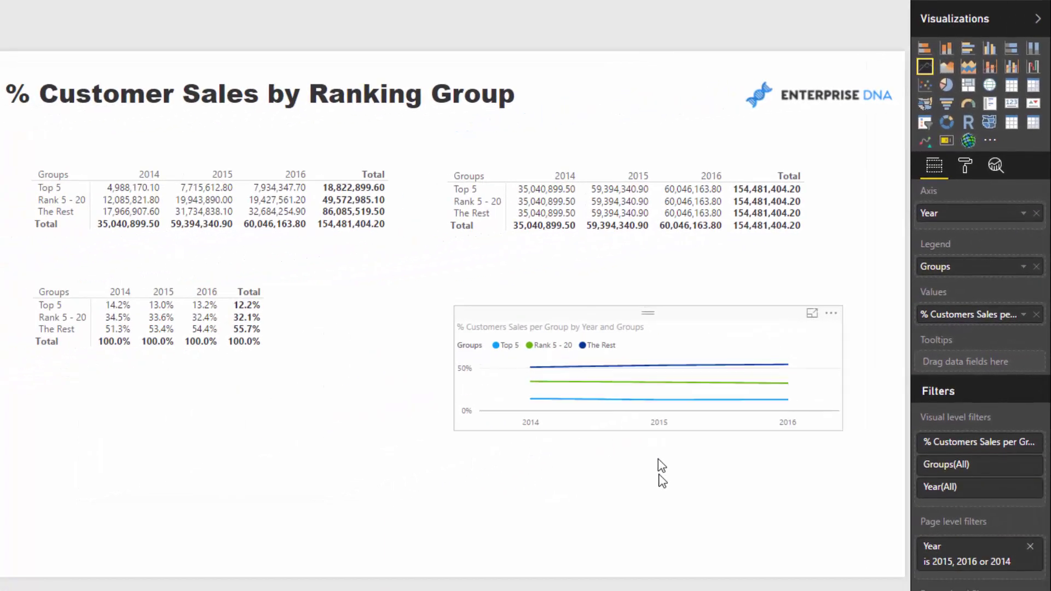
left_click_drag(659, 466, 657, 520)
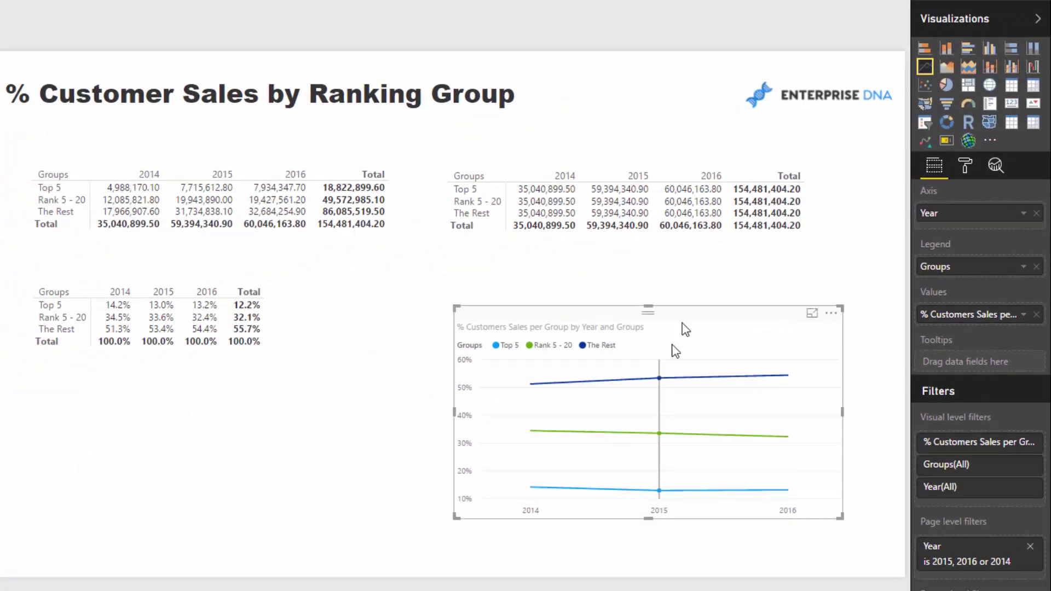
left_click_drag(690, 307, 681, 280)
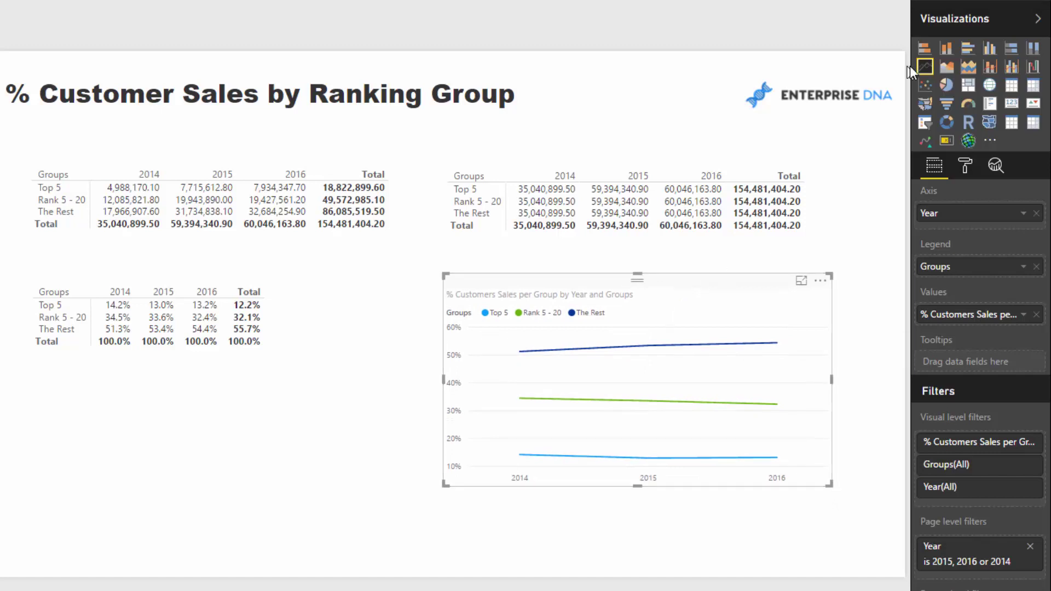
Step: Preview the data as area and bar charts, then return to the line chart
left_click(947, 67)
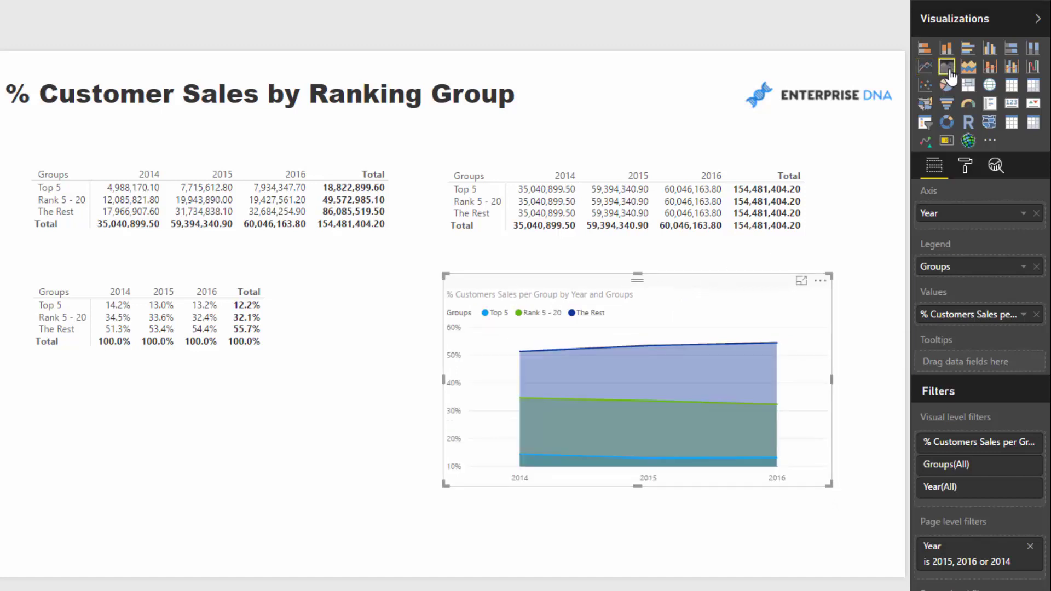
left_click(967, 50)
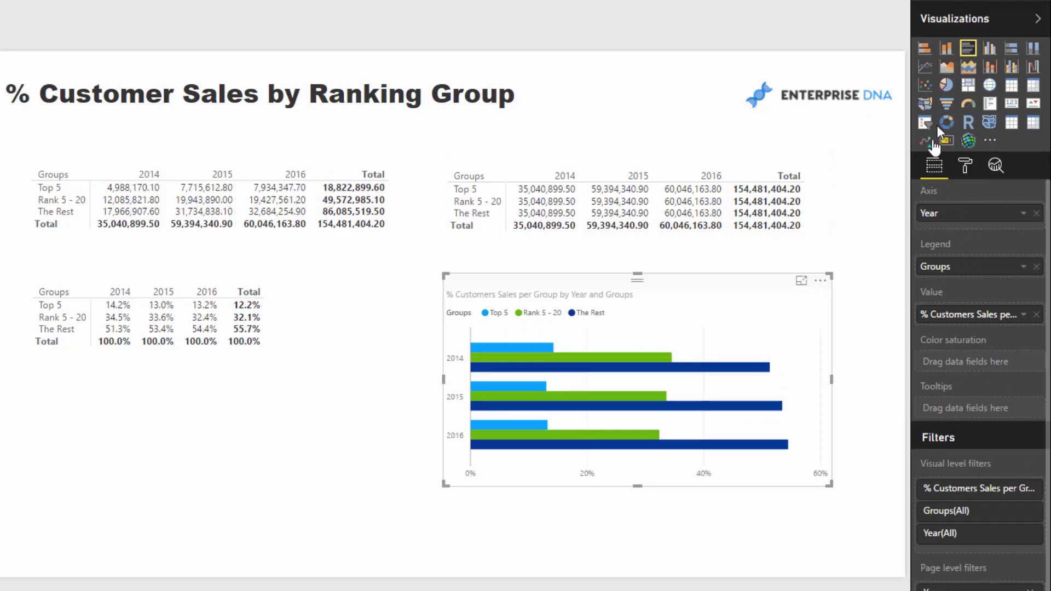
left_click(925, 66)
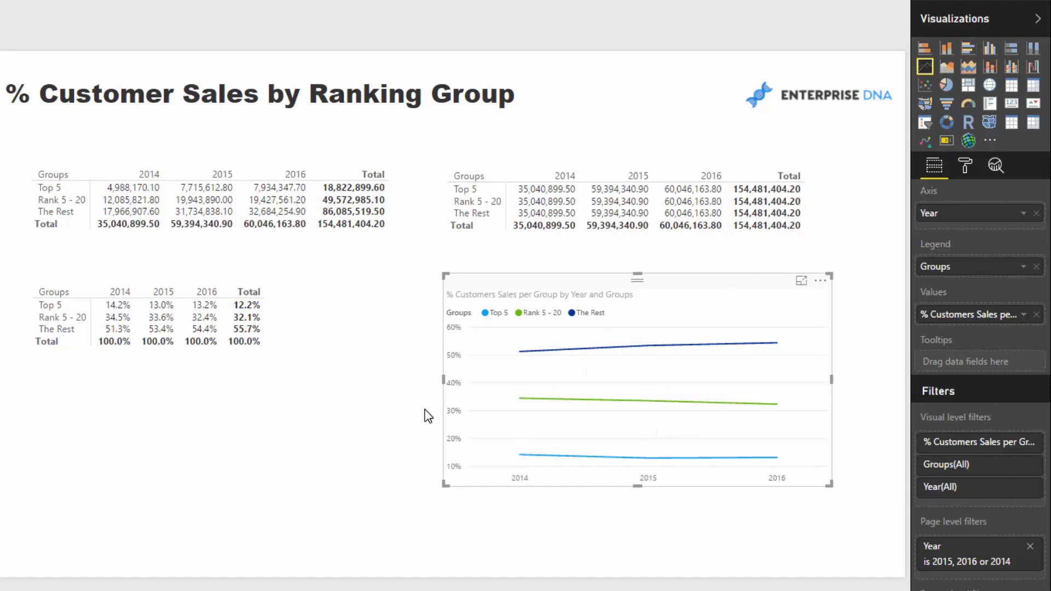